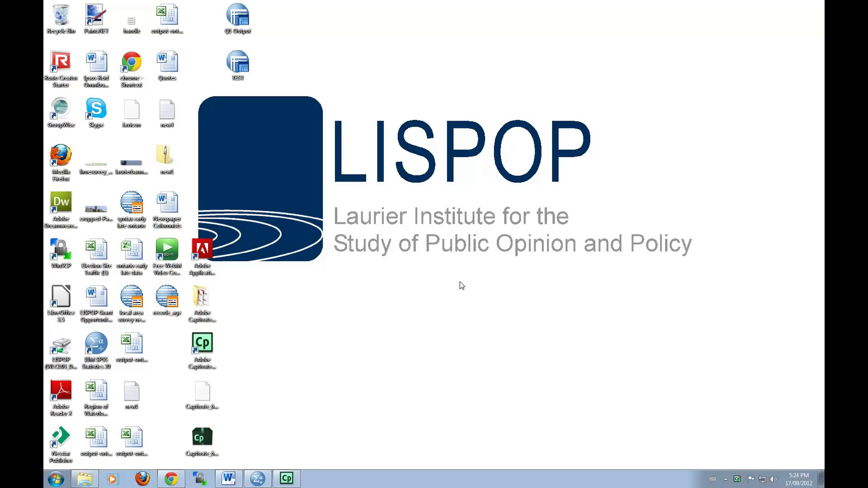
Bring the IBM SPSS Statistics Data Editor forward, showing the empty Untitled1 dataset.
left_click(257, 480)
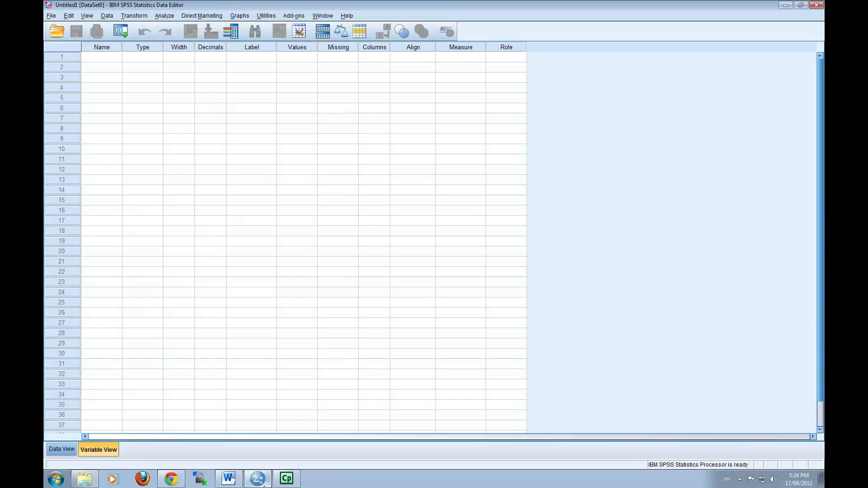
Open the data file Final_Election_Exit_Poll_2011.sav from the File menu.
left_click(51, 16)
mouse_move(56, 36)
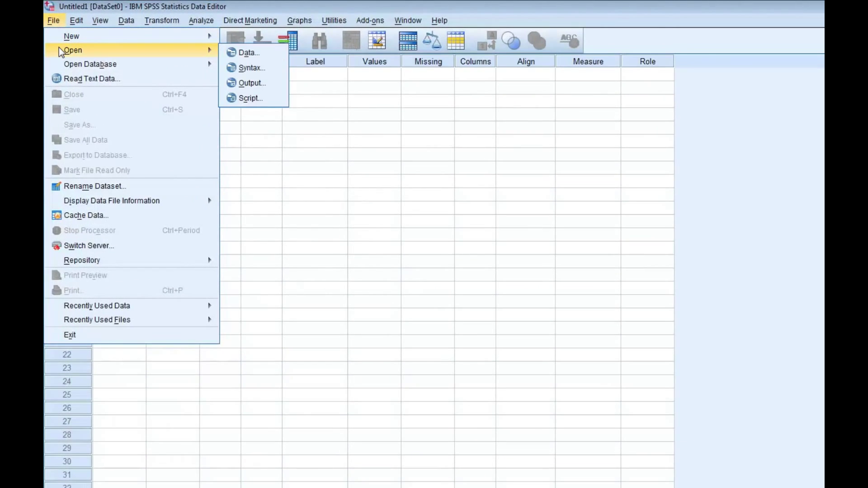
left_click(239, 54)
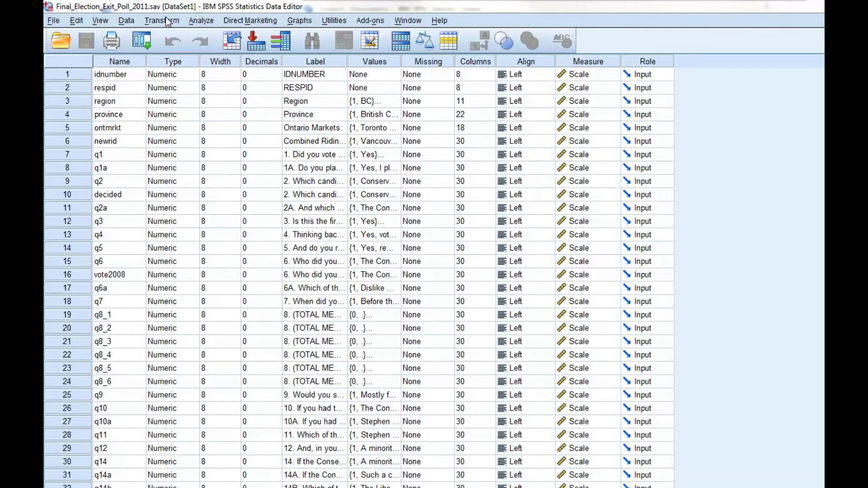
Launch Transform > Recode into Different Variables.
left_click(168, 21)
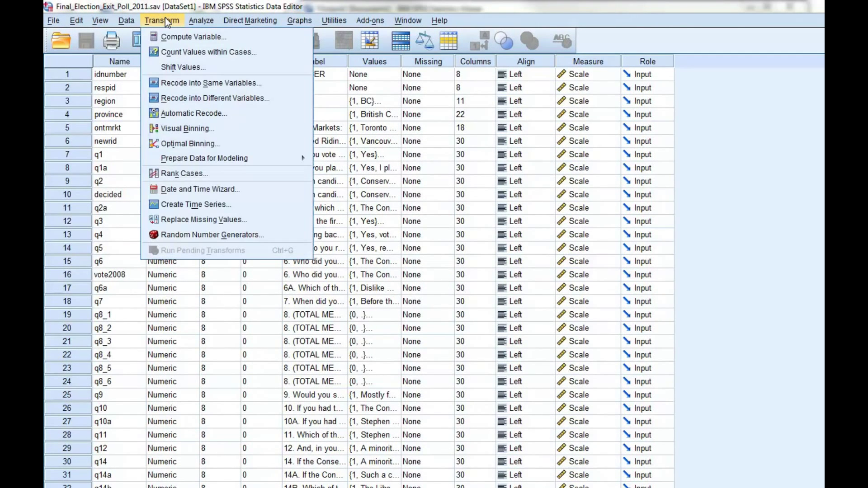
left_click(180, 99)
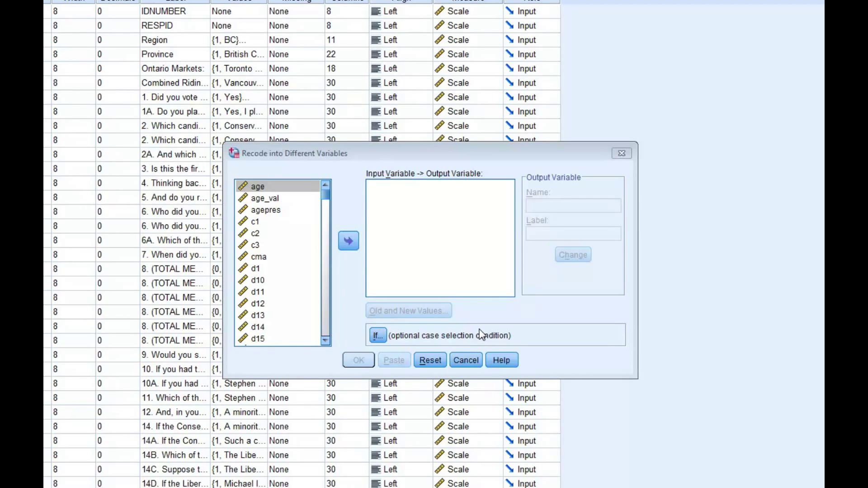
Set age_val as the recode input, with output age_valrecode labelled 'Recoded Age'.
left_click(314, 198)
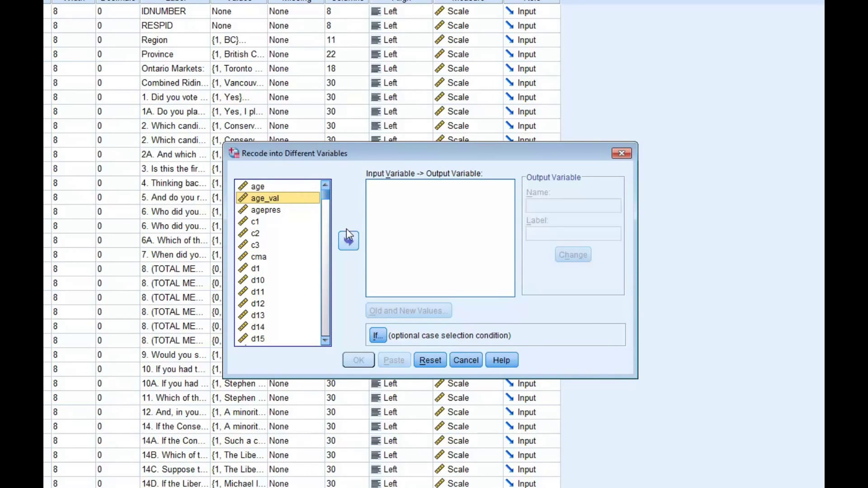
left_click(348, 240)
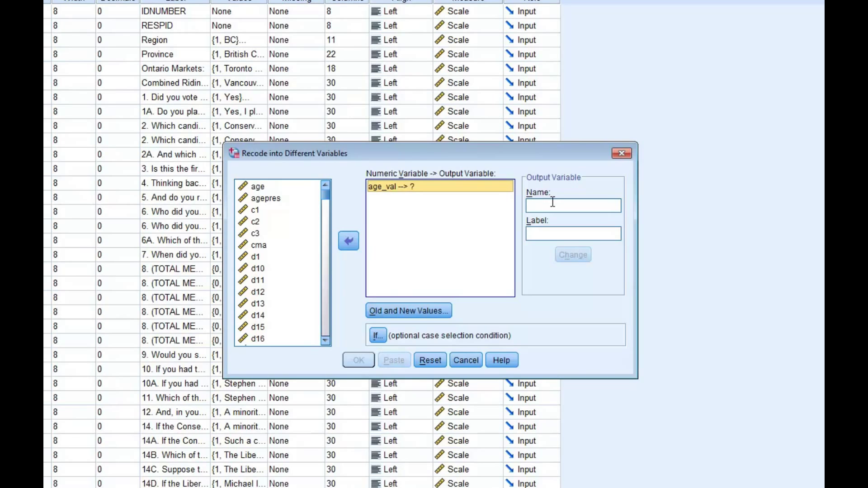
left_click(581, 206)
type("age_valrecode")
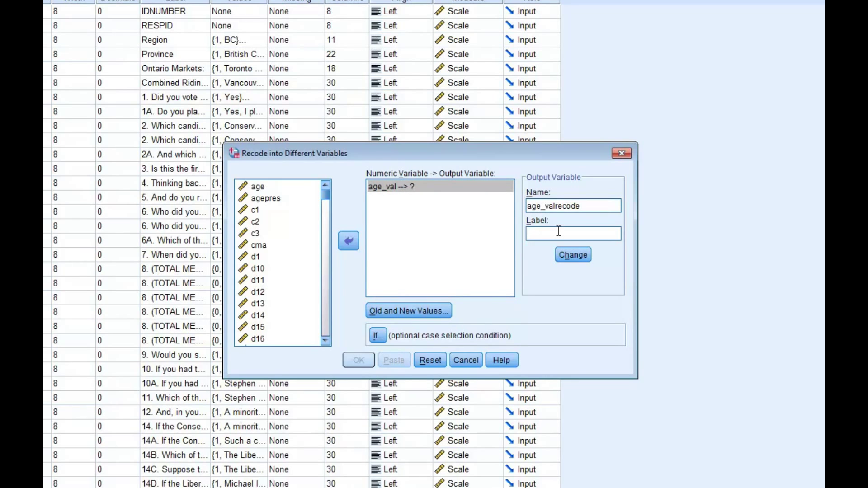
type("Recoded Age")
left_click(404, 307)
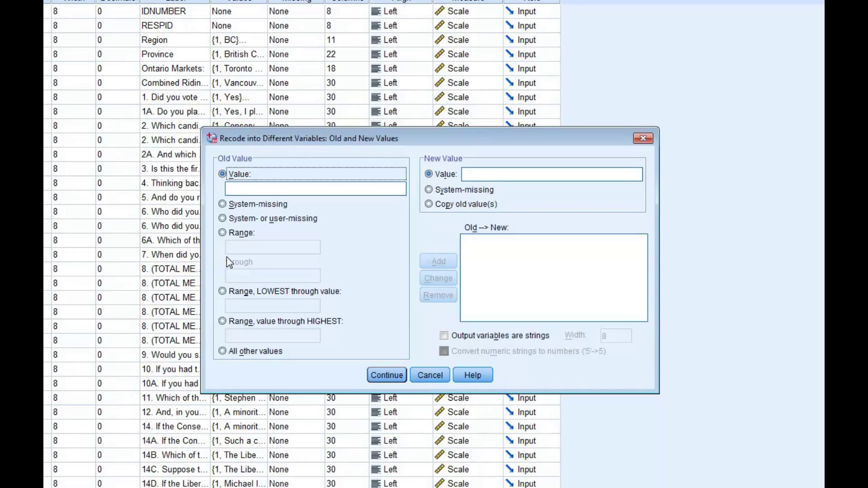
Add the recode rule mapping the age range 18 through 34 to new value 1.
left_click(223, 233)
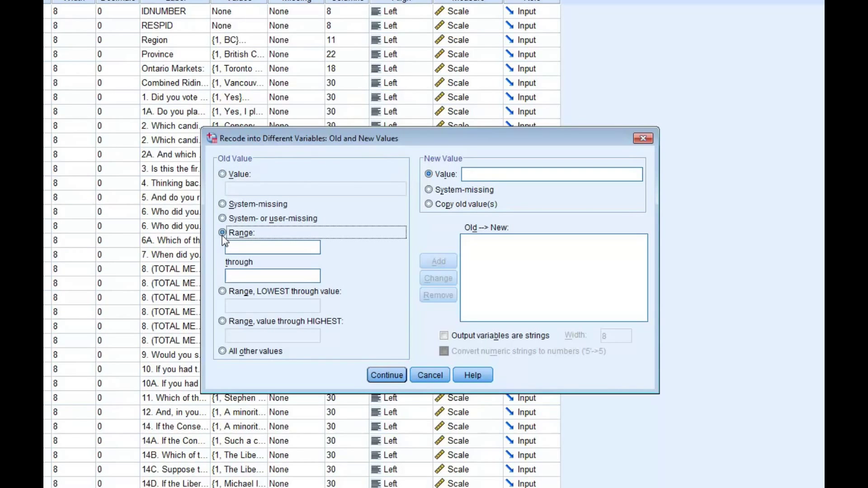
left_click(259, 250)
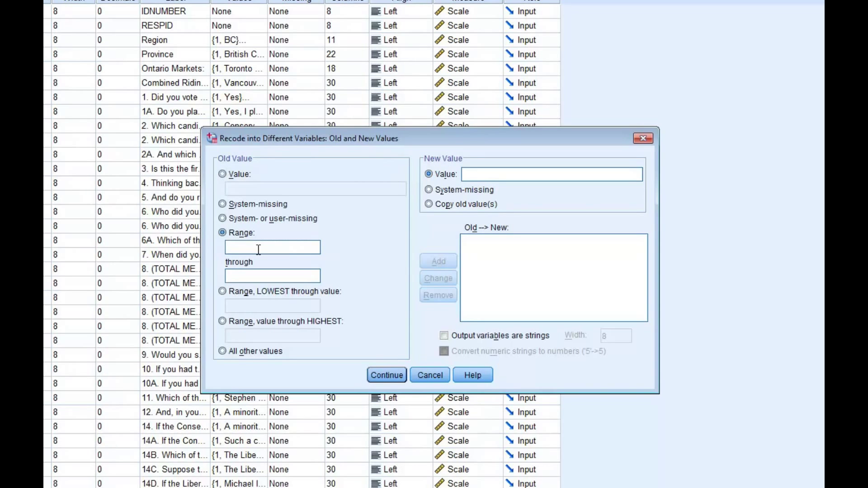
type("18")
key("Tab")
type("34")
left_click(473, 178)
type("1")
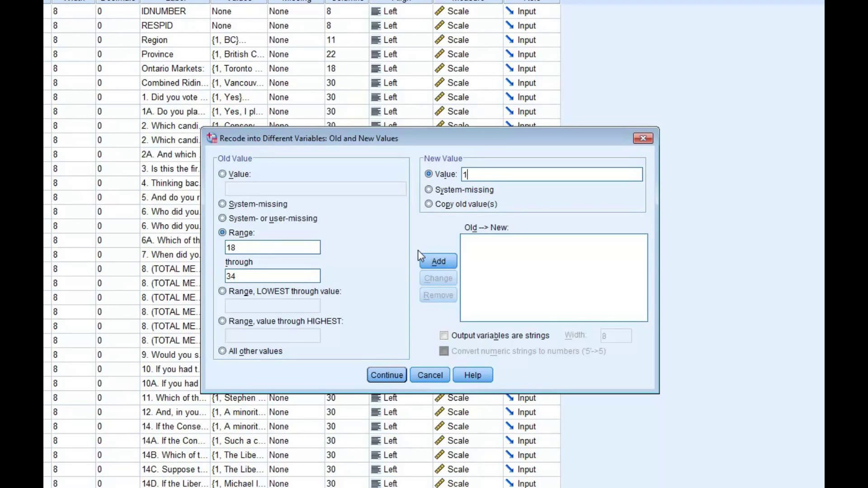
left_click(440, 265)
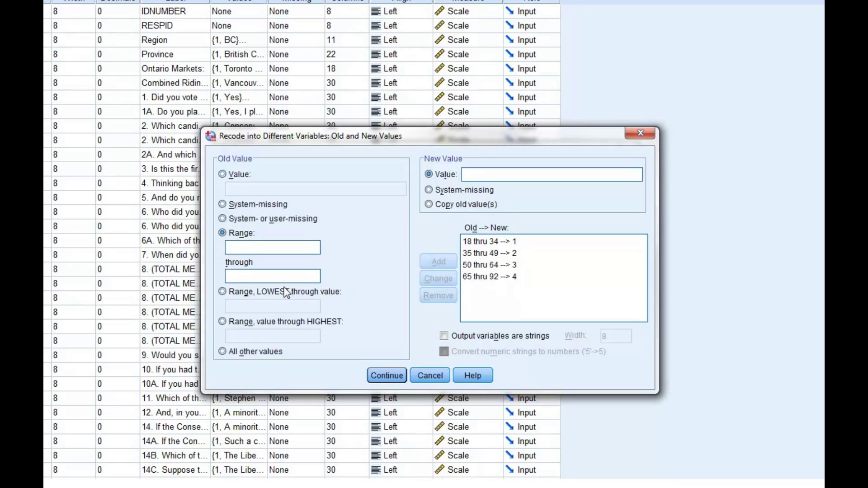
Add an ELSE → SYSMIS rule so all other age values become system-missing.
left_click(222, 351)
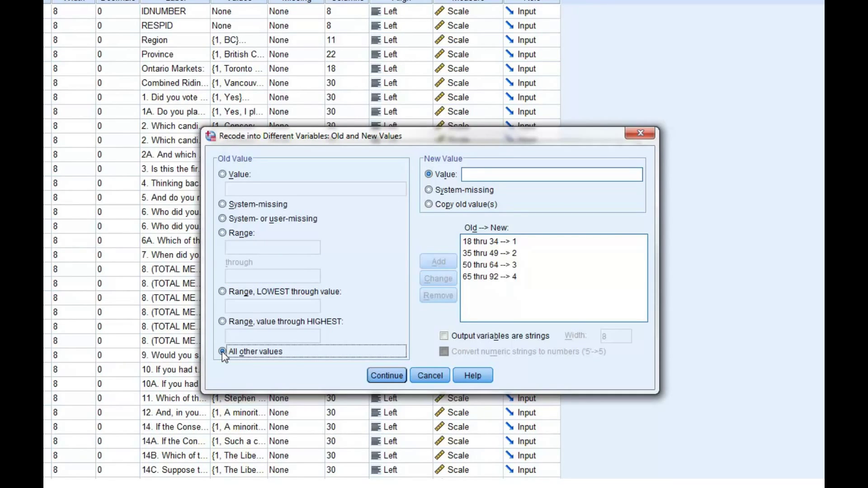
left_click(428, 189)
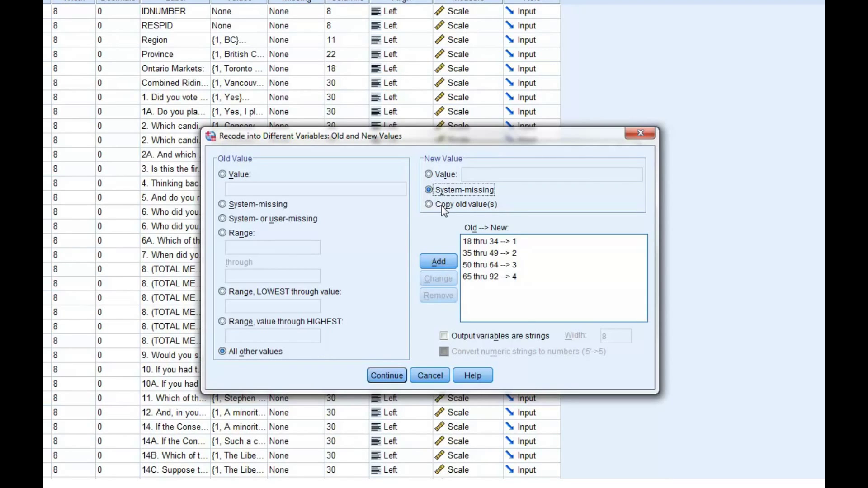
left_click(448, 264)
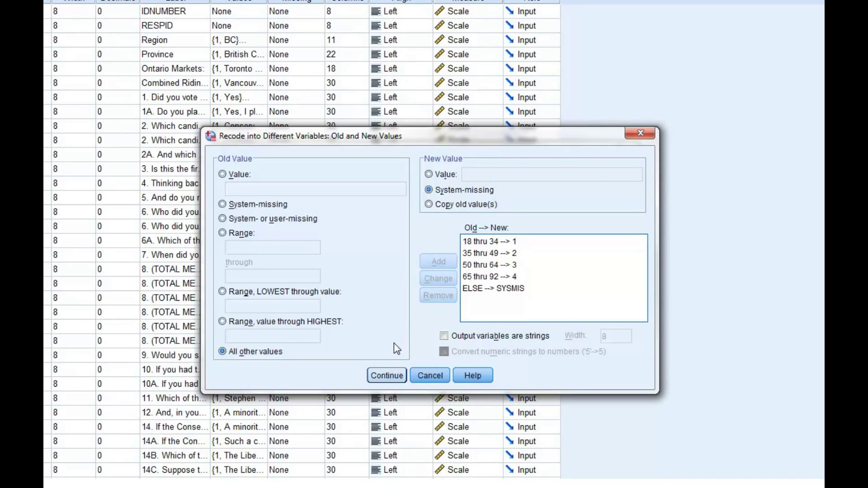
Confirm the mapping, apply the age_valrecode name and 'Recoded Age' label, and run the recode.
left_click(388, 376)
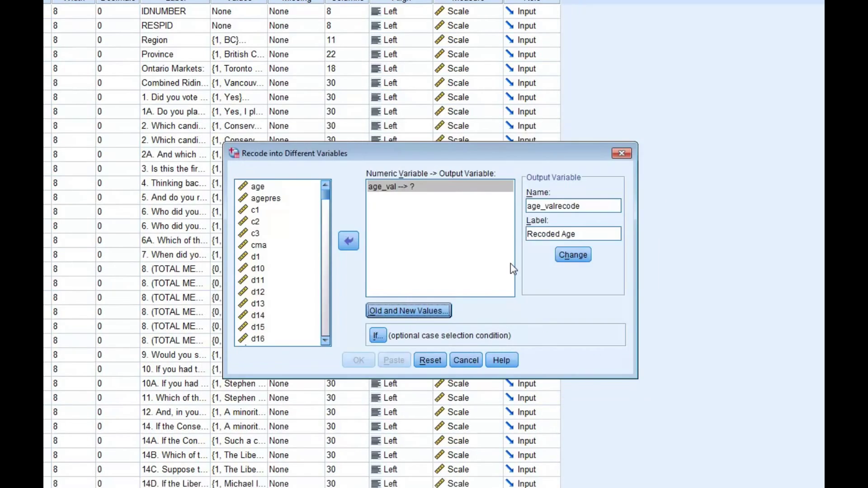
left_click(573, 255)
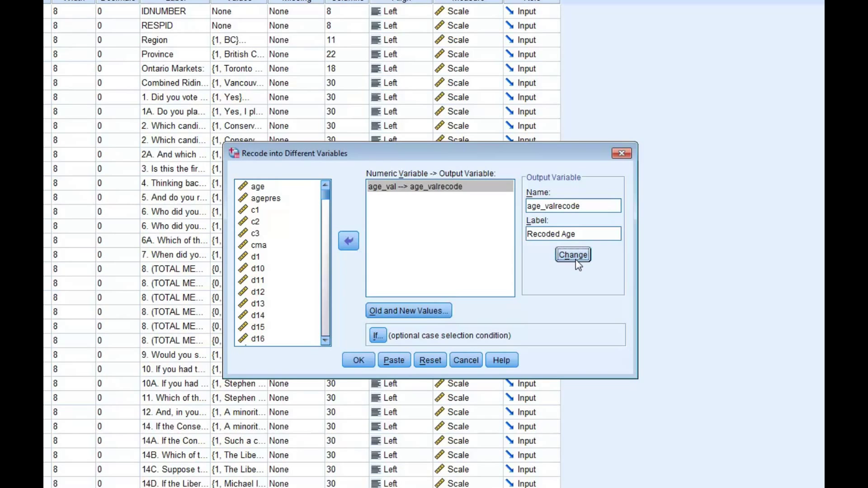
left_click(355, 363)
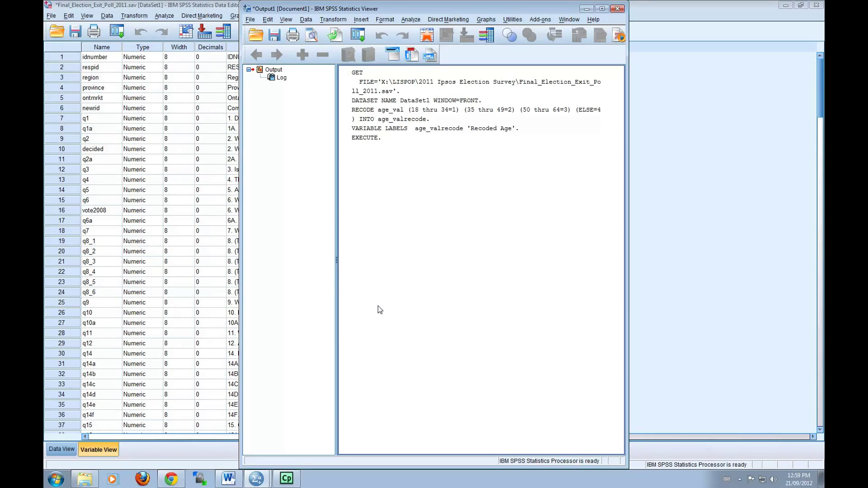
Return to Variable View and scroll to variable 191, age_valrecode.
left_click(642, 252)
scroll(314, 259, "up", 3)
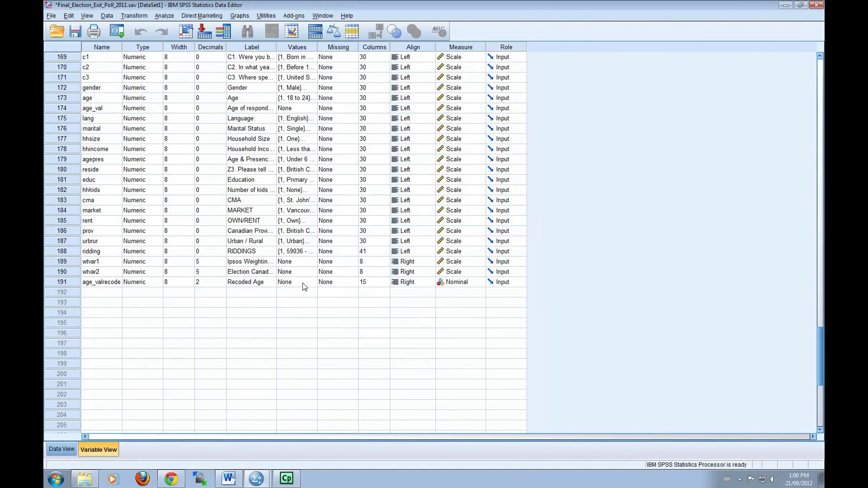
Select the Values cell of the age_valrecode row.
left_click(303, 282)
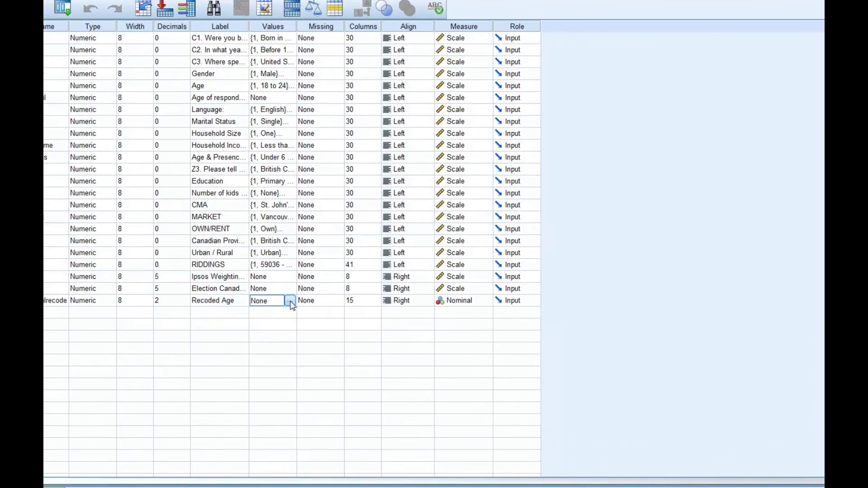
Add the value label 1 = '18-34' to age_valrecode.
left_click(290, 302)
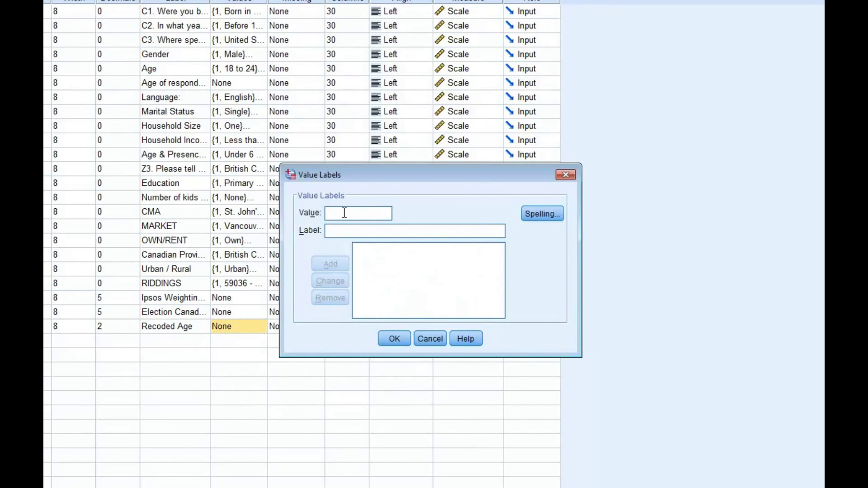
type("1")
left_click(349, 231)
type("18-34")
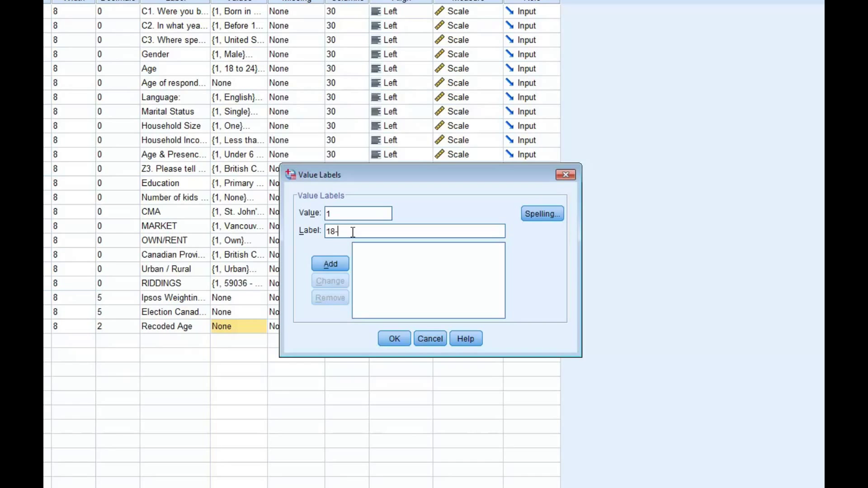
left_click(331, 264)
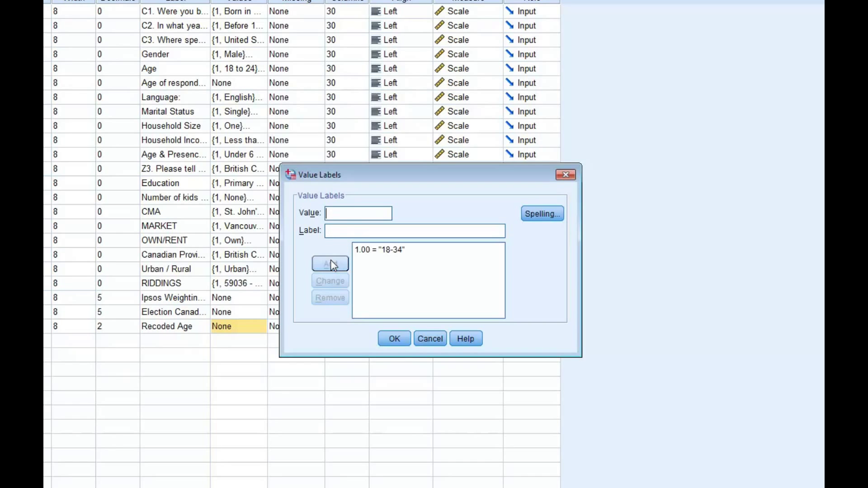
Add value 2 with its '35-49' label and confirm the value labels.
left_click(349, 215)
type("2")
left_click(342, 231)
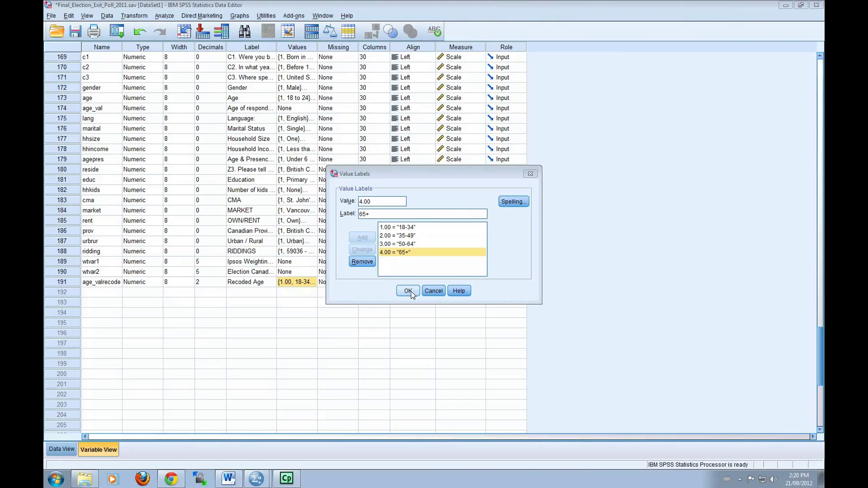
left_click(409, 291)
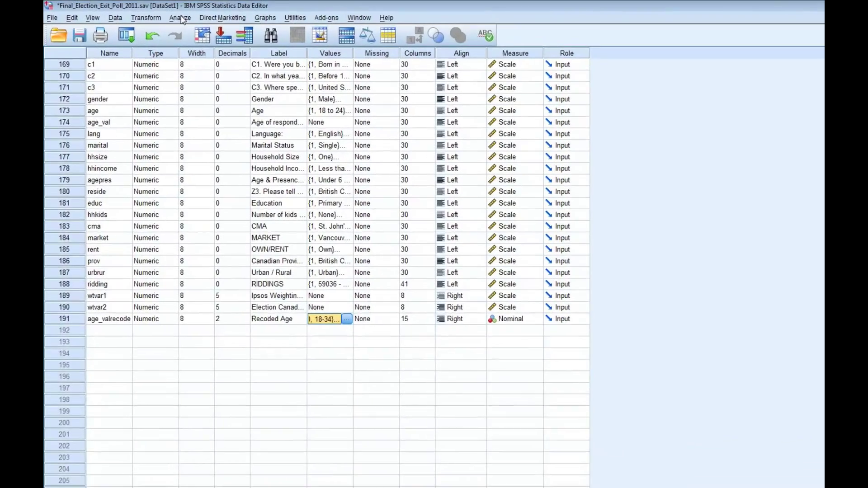
Run Frequencies on age_val and age_valrecode to produce their frequency tables.
left_click(166, 16)
mouse_move(232, 53)
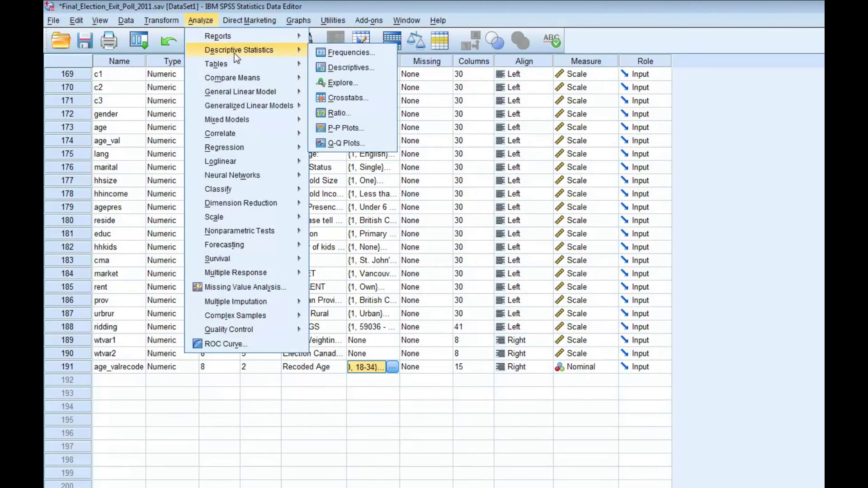
left_click(343, 54)
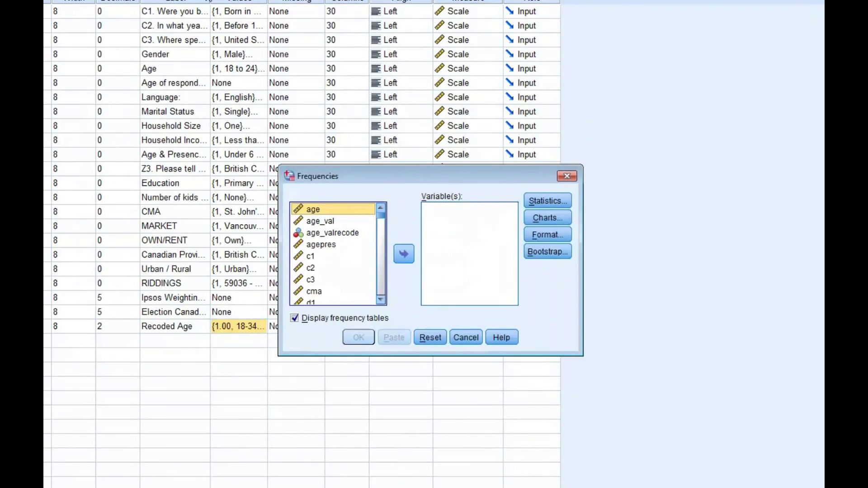
left_click(324, 220)
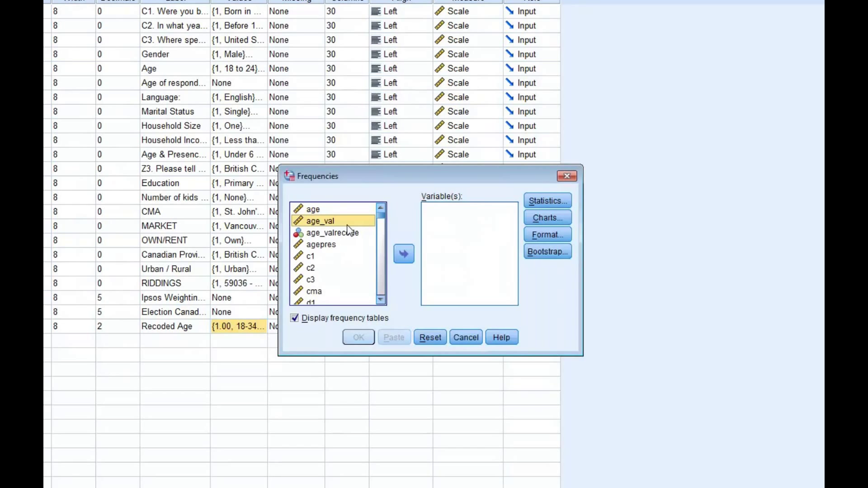
left_click(404, 255)
left_click(339, 221)
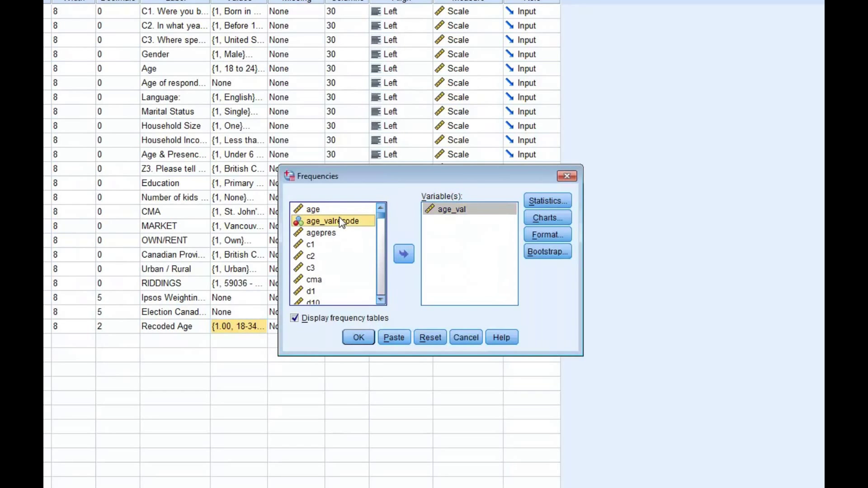
left_click(403, 254)
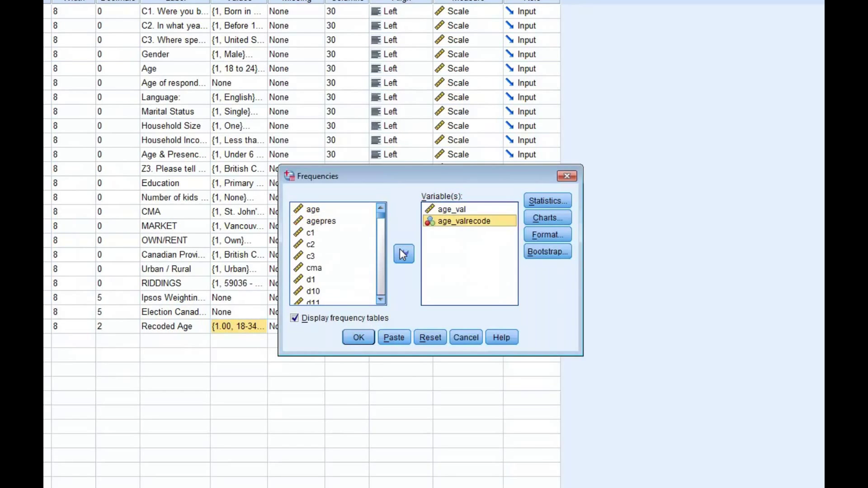
left_click(359, 338)
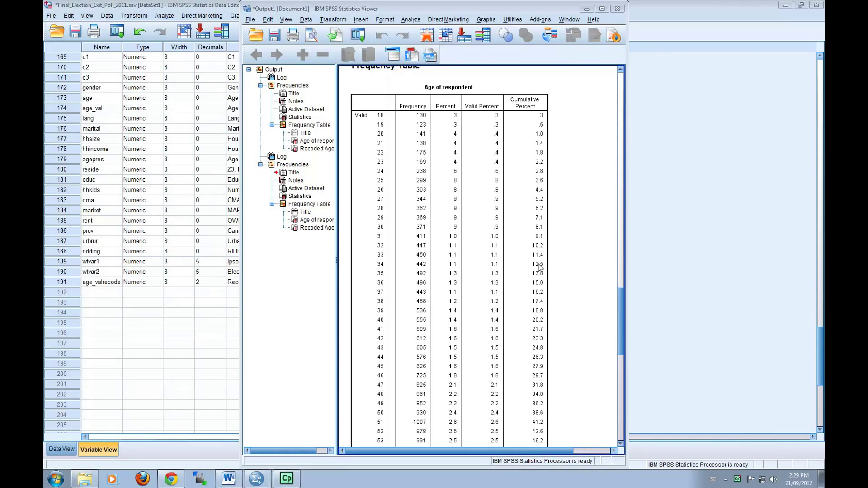
Scroll past the Age of respondent table and select the Recoded Age table showing totals of 39261.
left_click(539, 268)
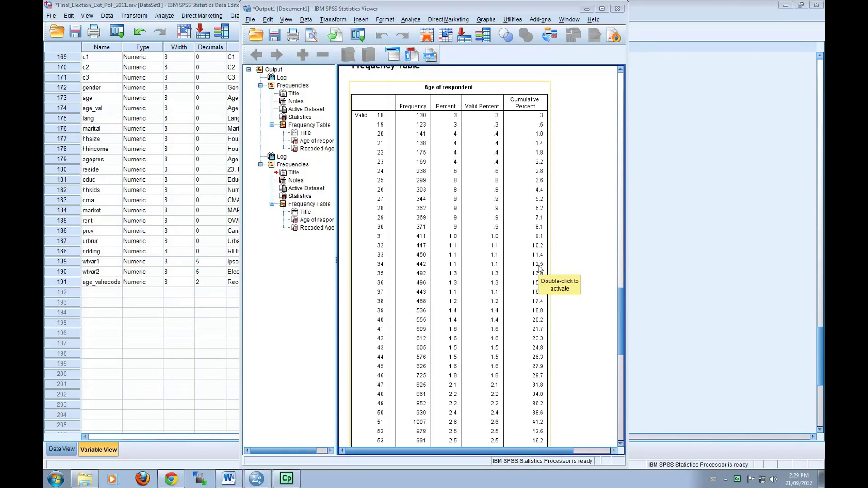
left_click(574, 270)
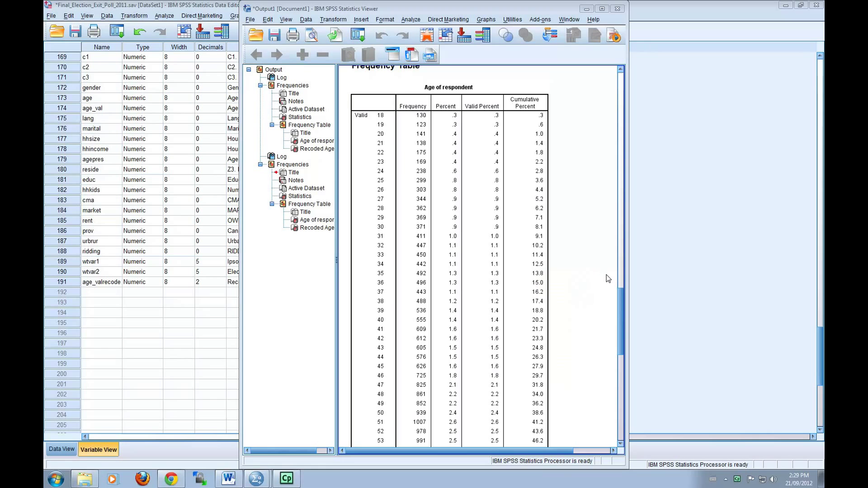
left_click_drag(621, 292, 620, 377)
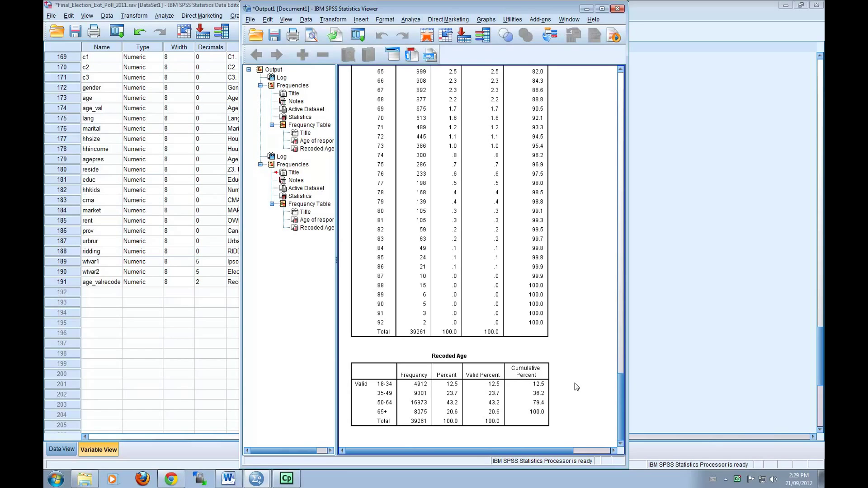
left_click(537, 387)
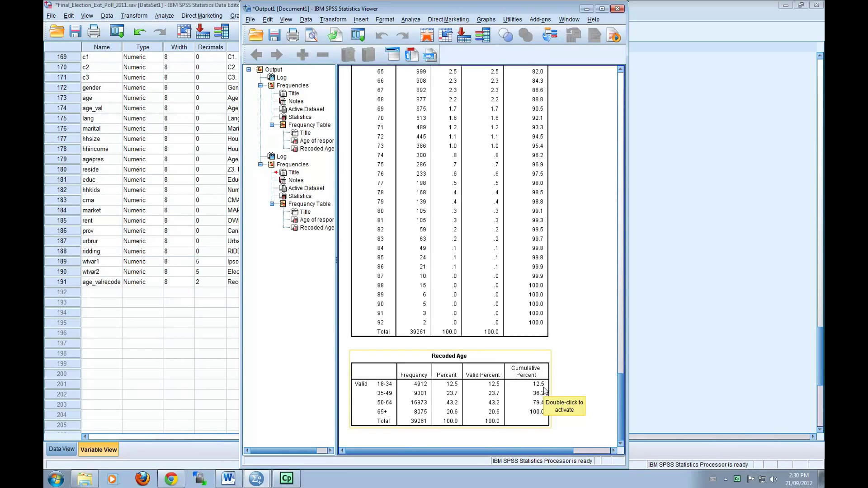